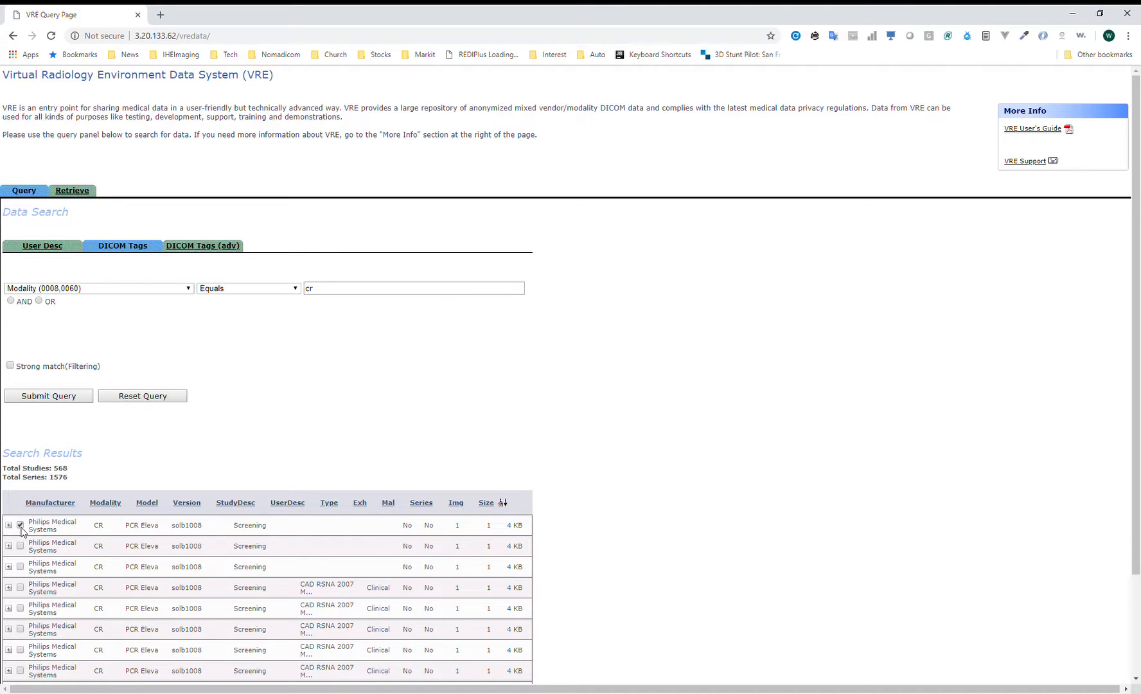
In the retrieval settings, enter the delivery e-mail address in the To Email field.
left_click(74, 194)
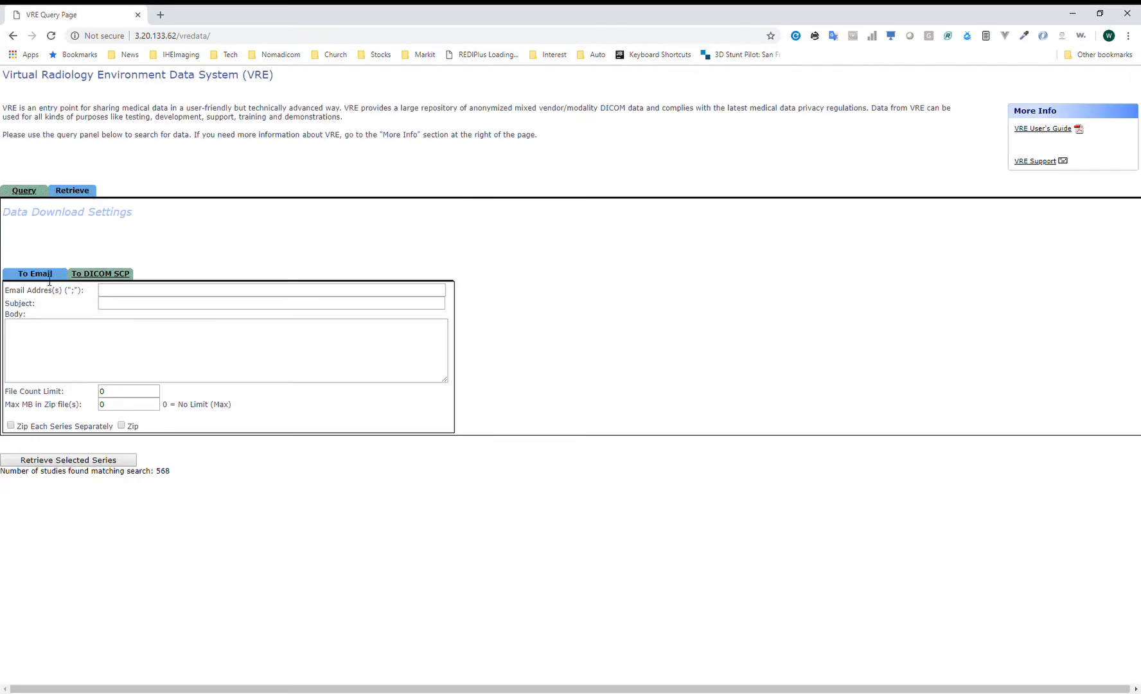
left_click(166, 291)
type("youre")
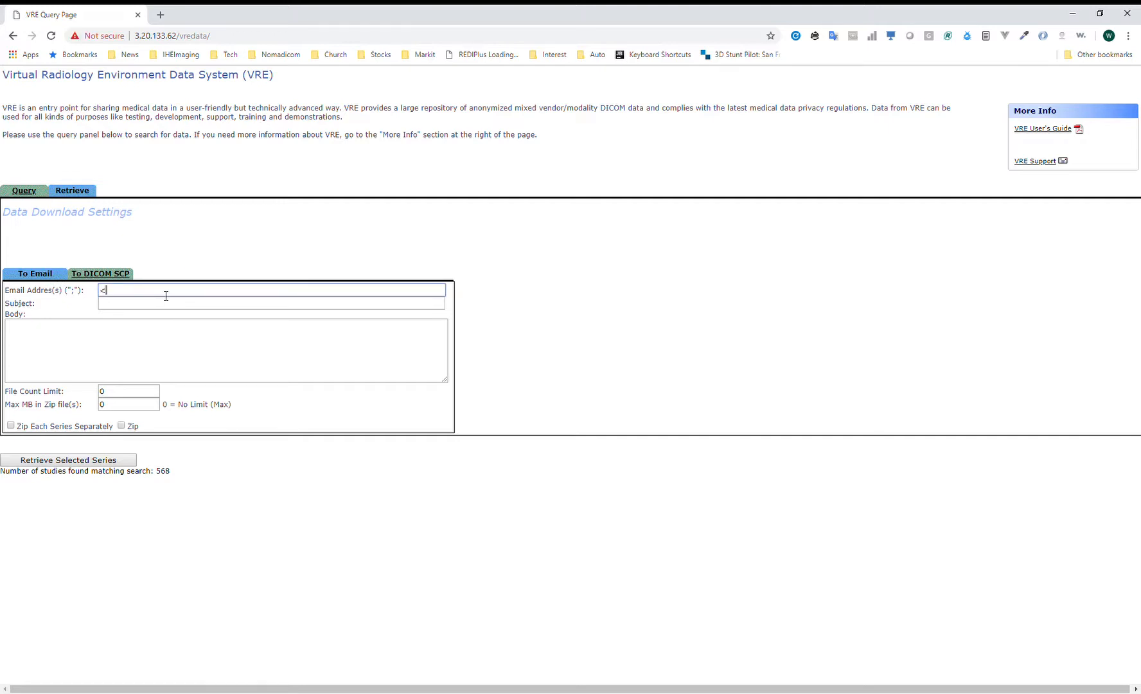
type("email addre")
type("s")
key("BackSpace")
key("BackSpace")
key("BackSpace")
key("BackSpace")
key("BackSpace")
key("BackSpace")
key("BackSpace")
key("BackSpace")
key("BackSpace")
key("BackSpace")
key("BackSpace")
key("BackSpace")
key("BackSpace")
key("BackSpace")
key("BackSpace")
key("BackSpace")
Set the e-mail subject to 'Test subject' and the body to 'Body of text'.
key("Tab")
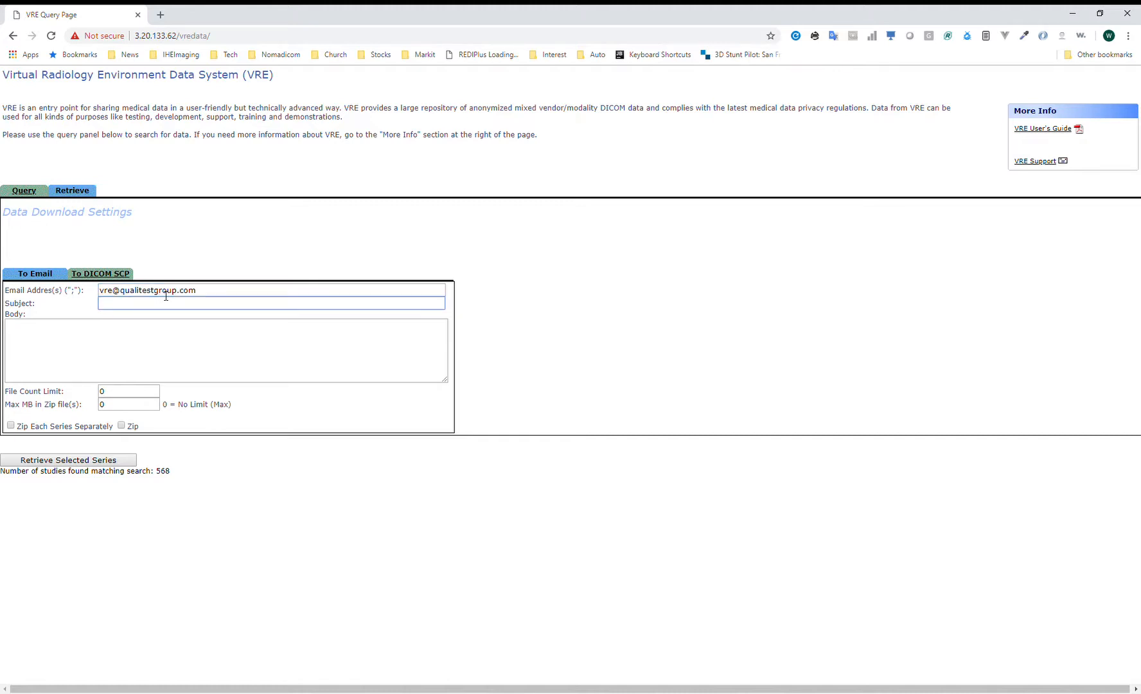
type("any sub")
type("ject")
key("BackSpace")
key("BackSpace")
key("BackSpace")
key("BackSpace")
key("BackSpace")
key("BackSpace")
key("BackSpace")
key("BackSpace")
key("BackSpace")
key("BackSpace")
type("Test subject")
key("Tab")
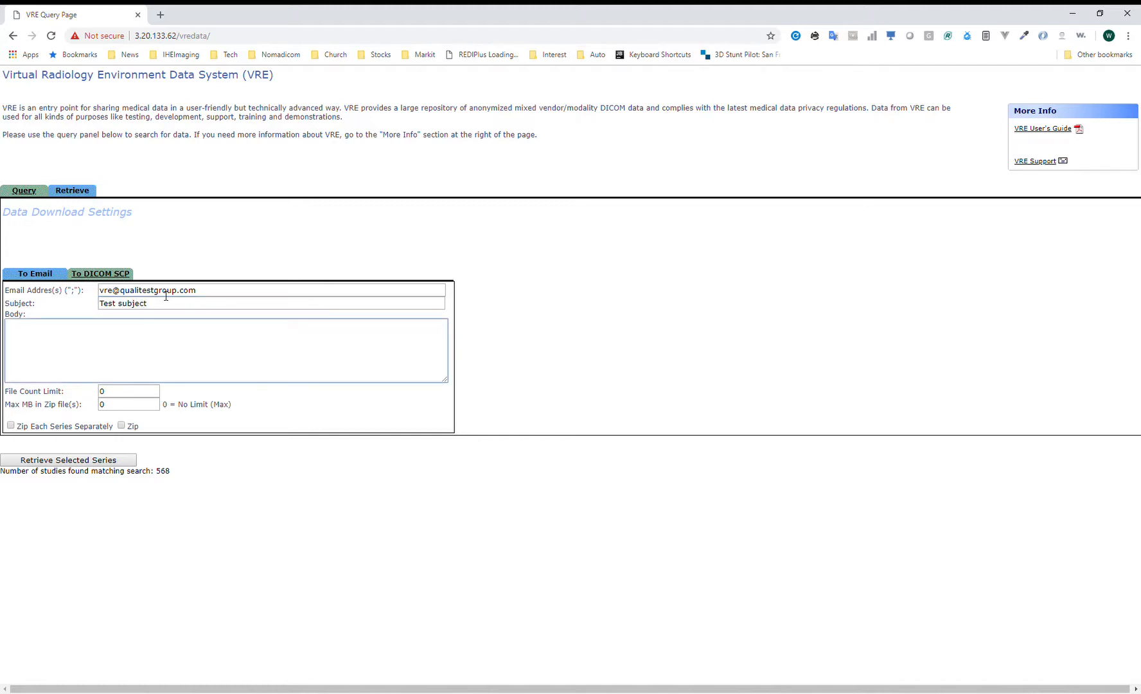
type("Body of text")
Review the entered e-mail address, then switch delivery to To DICOM SCP.
left_click_drag(217, 293, 95, 295)
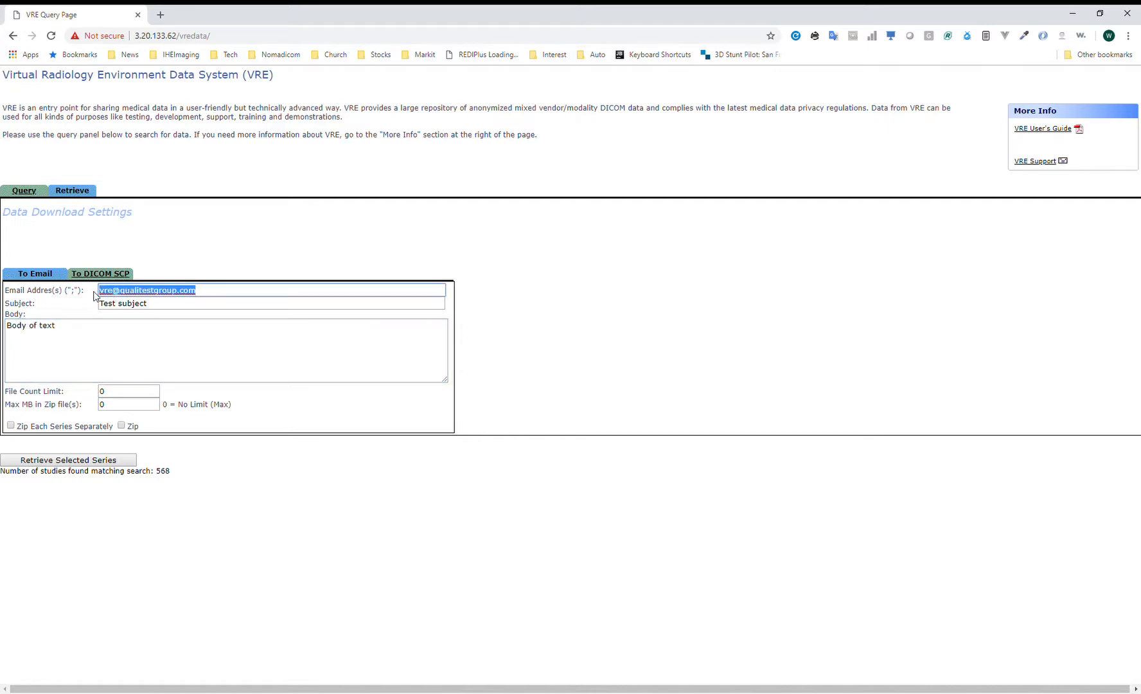
left_click(223, 299)
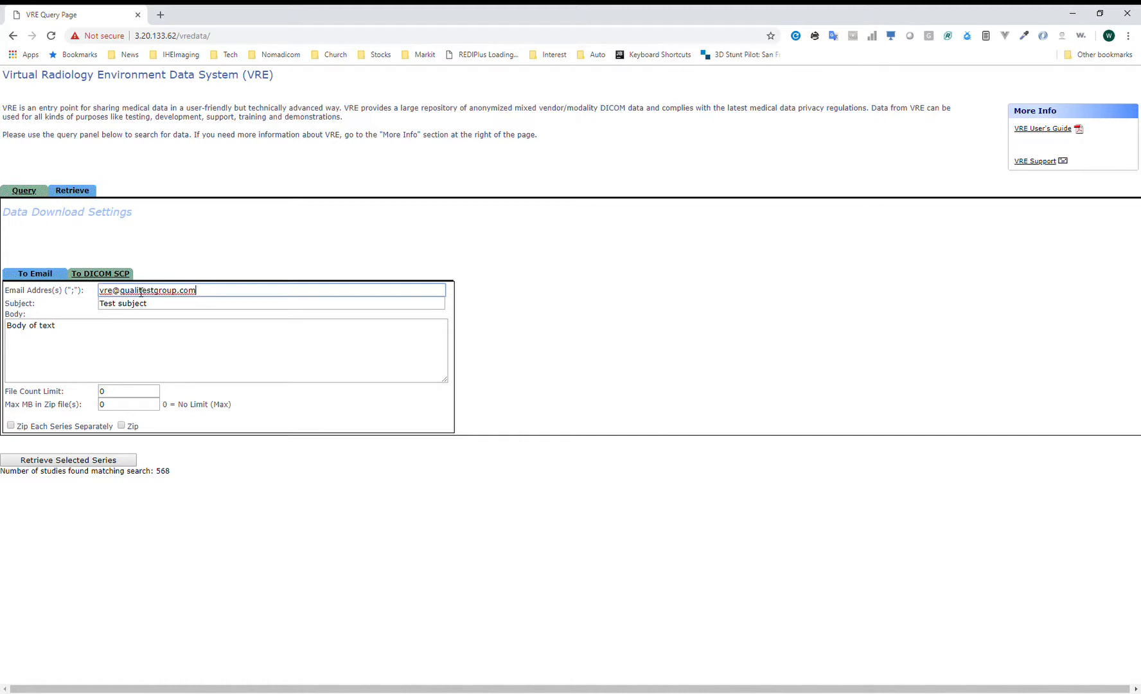
left_click_drag(205, 293, 94, 297)
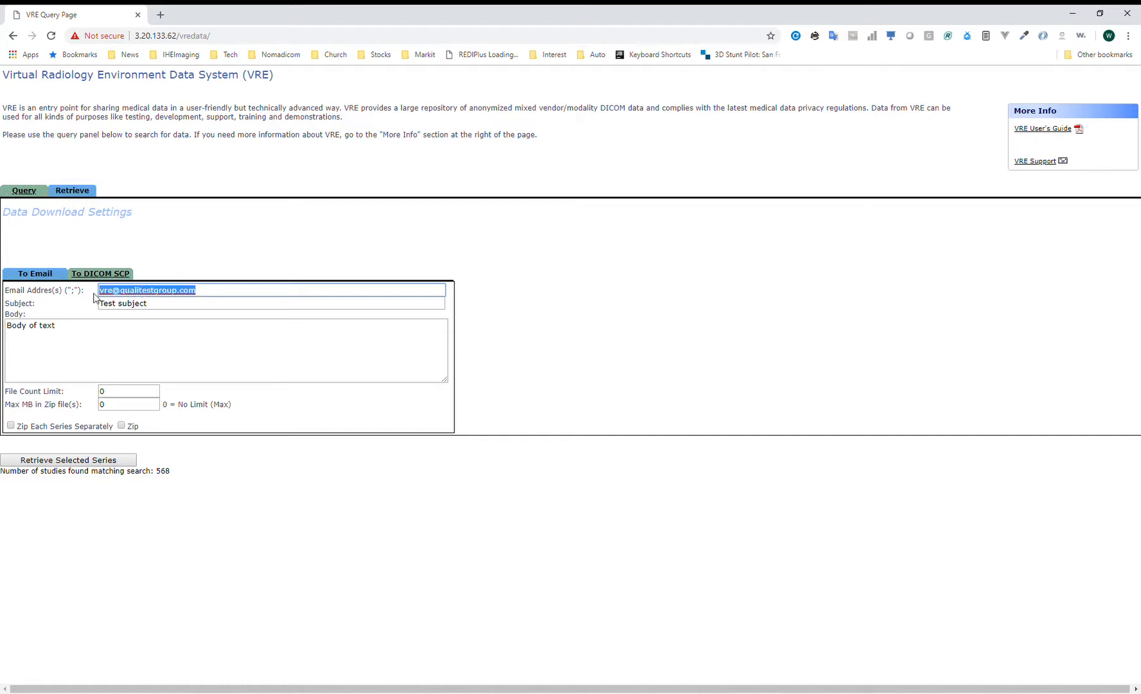
left_click(252, 266)
left_click(120, 275)
Set the SCP destination to AE Title DICOM, IP 127.0.0.1, port 2104.
left_click(293, 313)
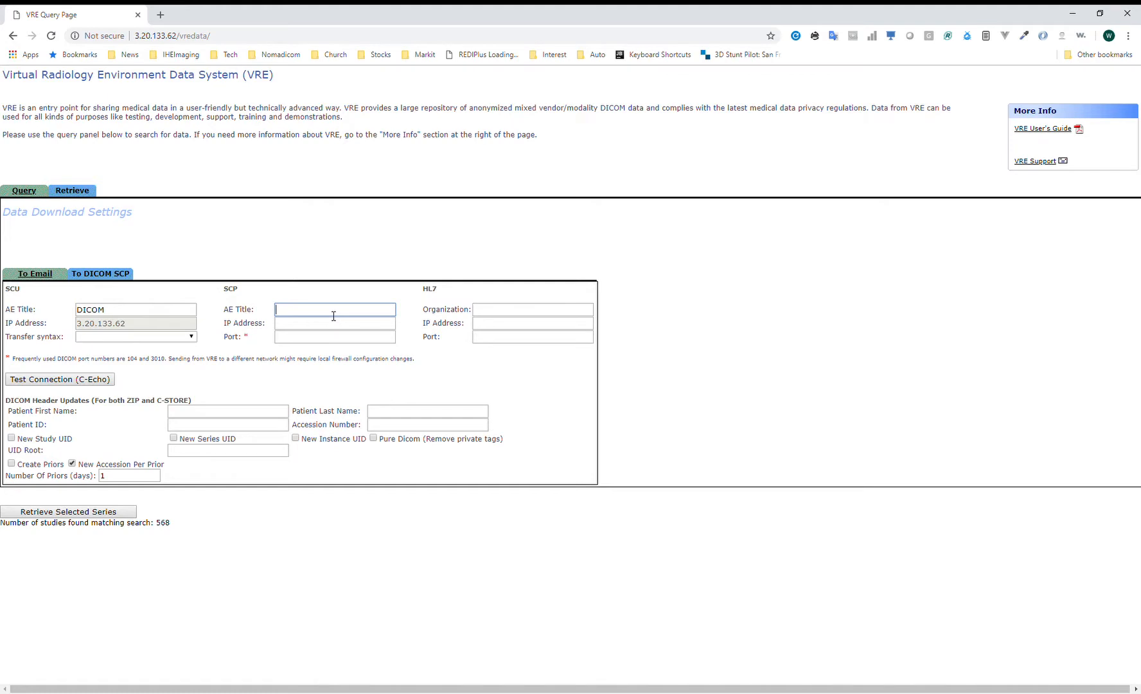
type("DICOM")
key("Tab")
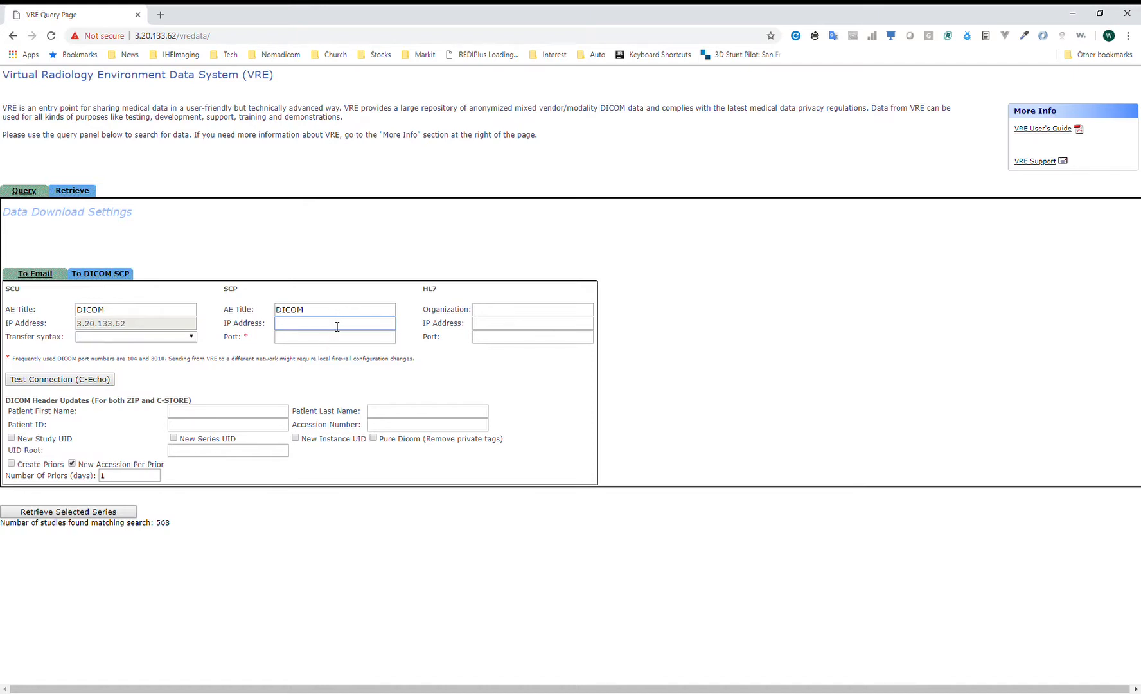
type("127.0.0.1")
key("ctrl+a")
left_click(337, 326)
left_click_drag(338, 326, 276, 328)
left_click(296, 342)
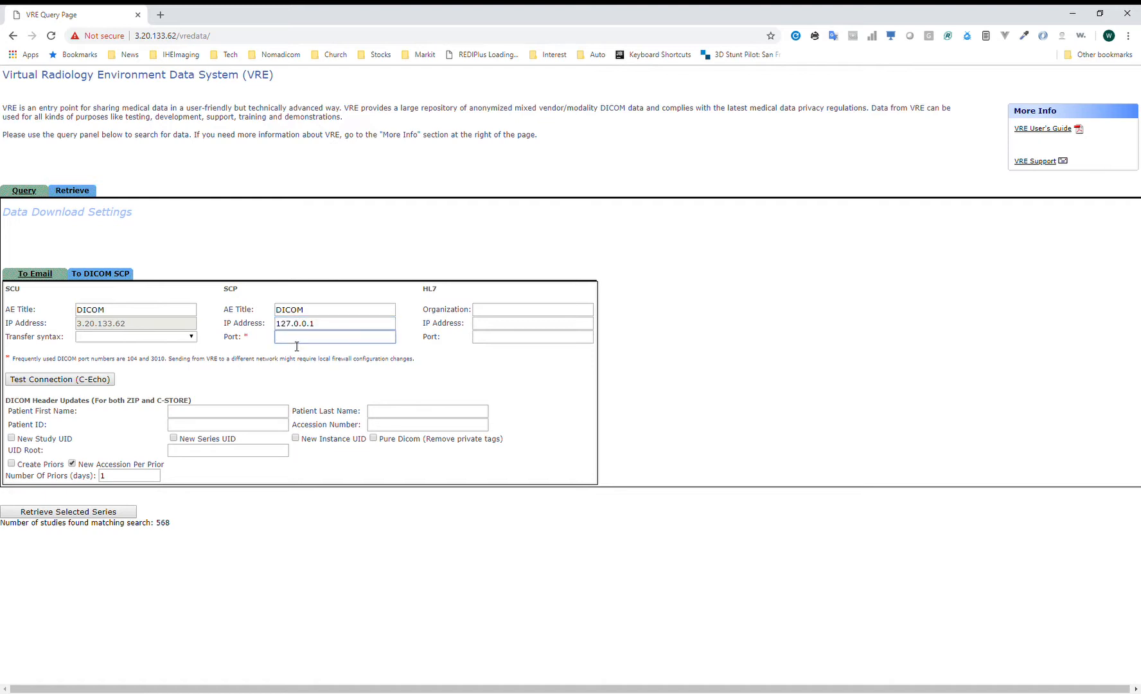
type("2104")
Override patient headers: first name First, last name Last, ID PID, accession ACC.
left_click(232, 412)
type("First")
key("Tab")
type("Last")
key("Tab")
type("PID")
key("Tab")
type("ACC")
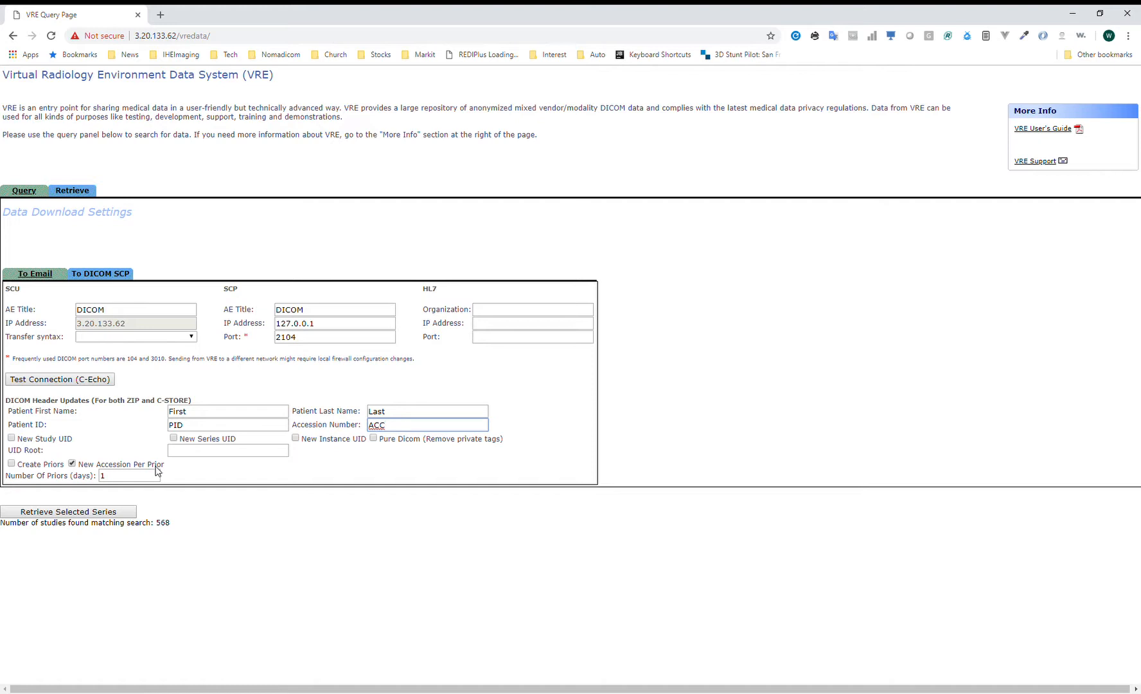
Enable Create Priors and enter 10 in Number Of Priors (days).
left_click_drag(168, 478, 20, 471)
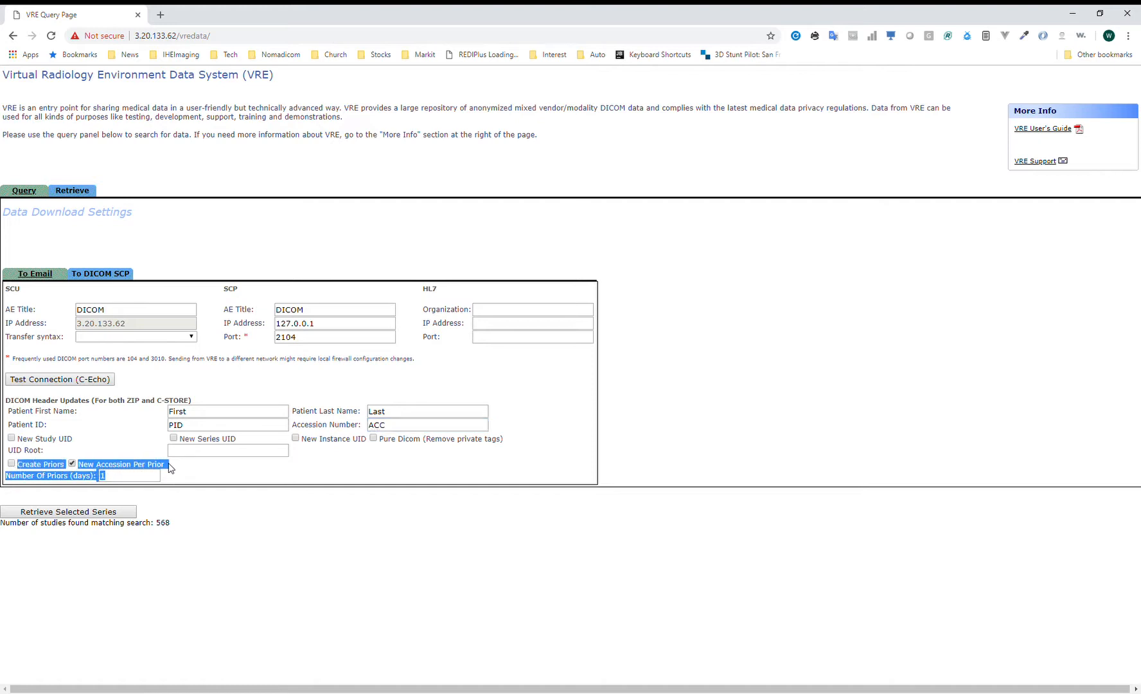
left_click(171, 467)
left_click(11, 463)
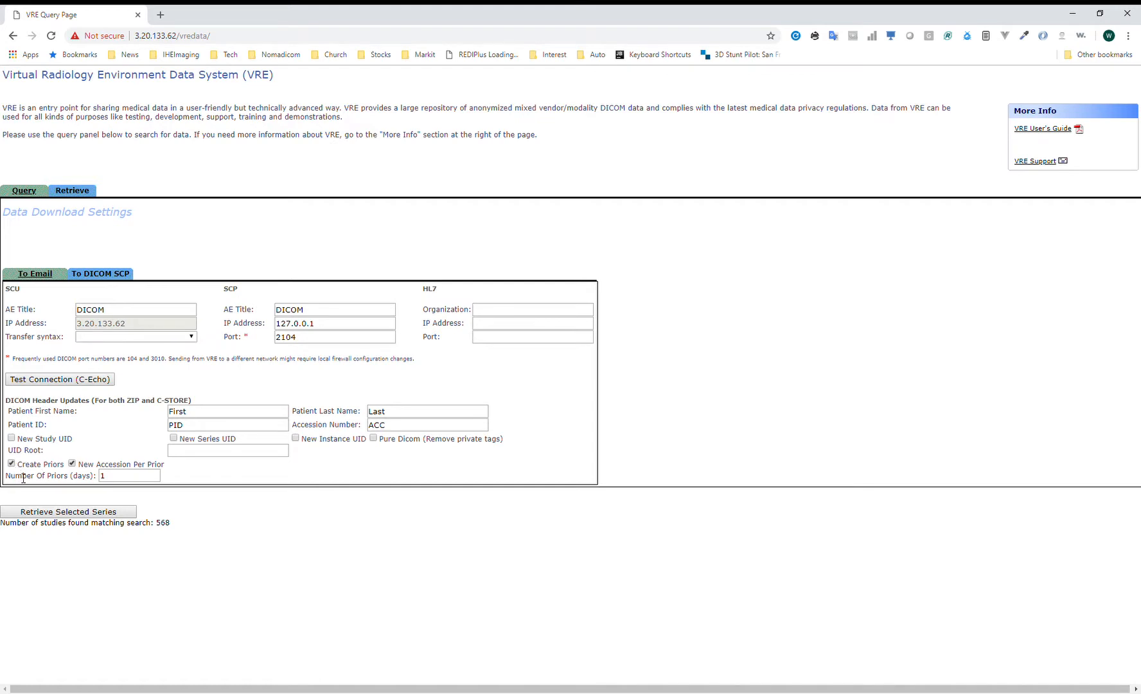
double_click(121, 481)
type("10")
key("BackSpace")
key("BackSpace")
type("10")
key("BackSpace")
key("BackSpace")
type("10")
double_click(134, 480)
Query Modality equals CT, tick a series among the 934 studies, and return to Retrieve.
left_click(28, 191)
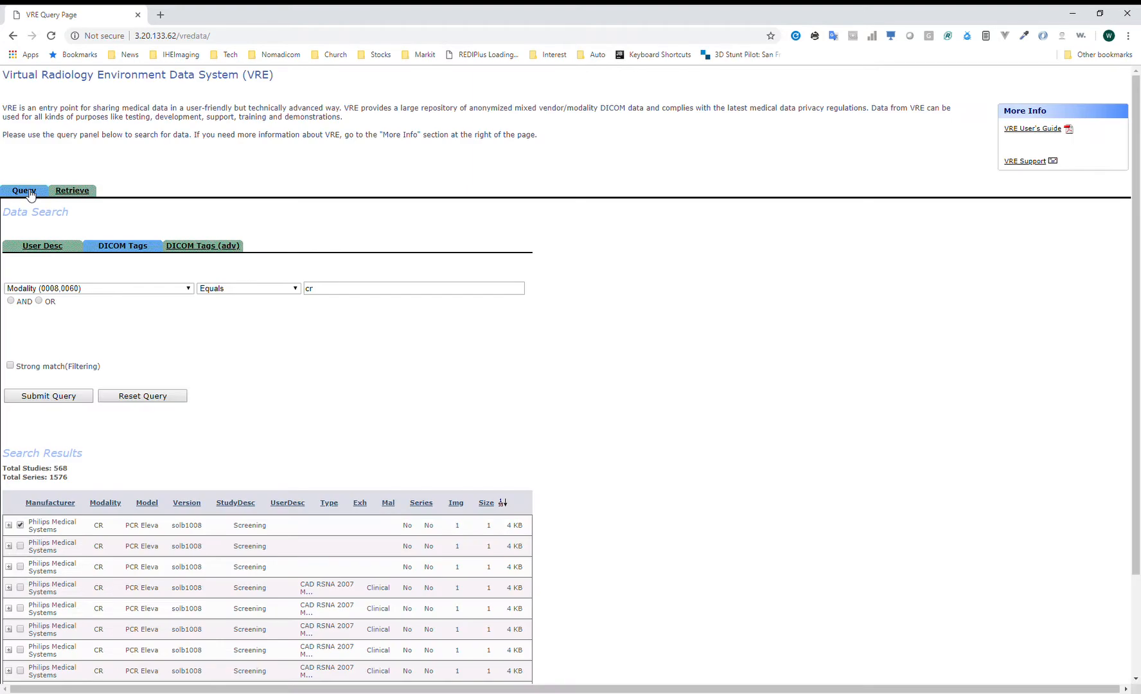
double_click(331, 291)
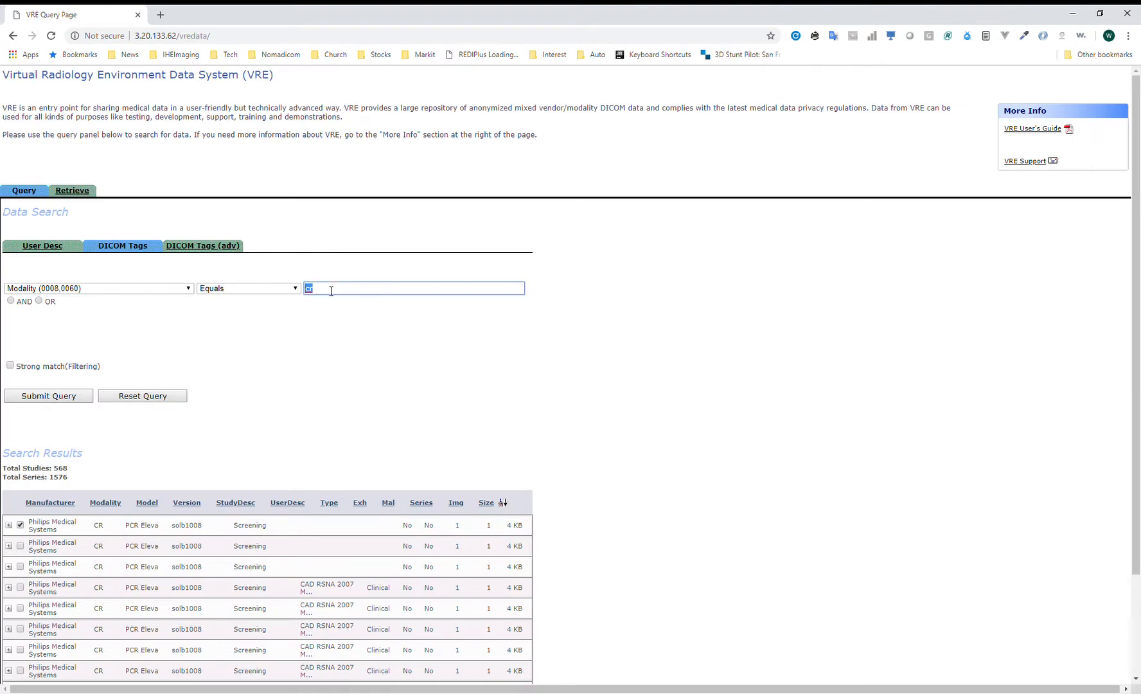
type("CT")
left_click(74, 397)
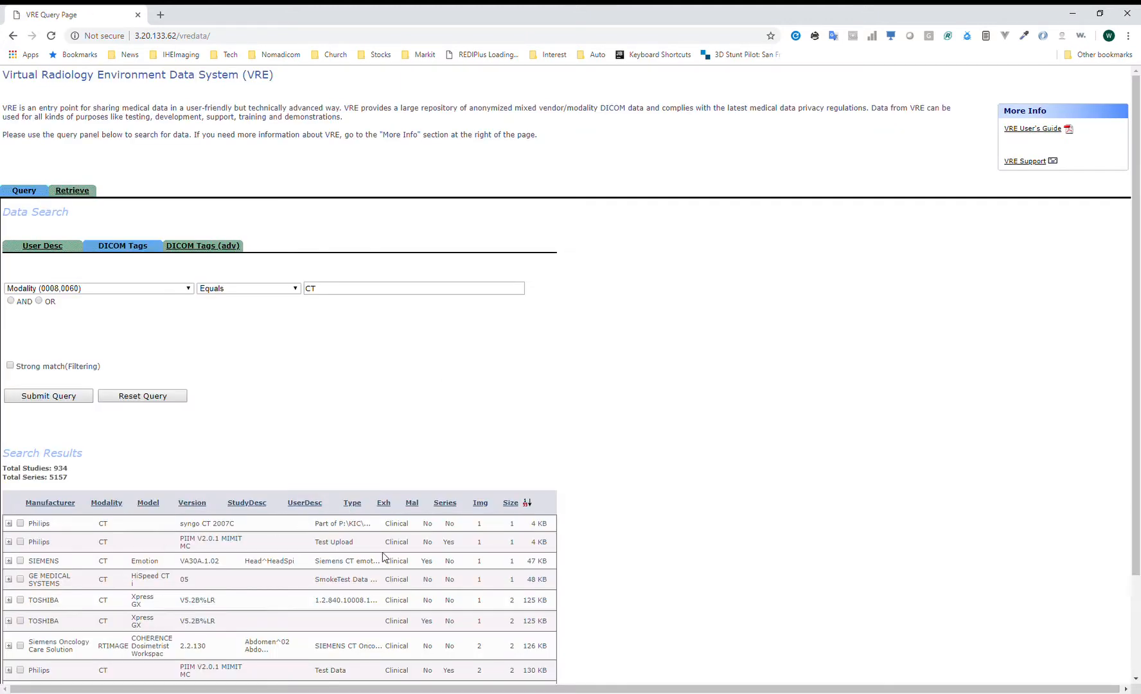
left_click(19, 647)
left_click(70, 191)
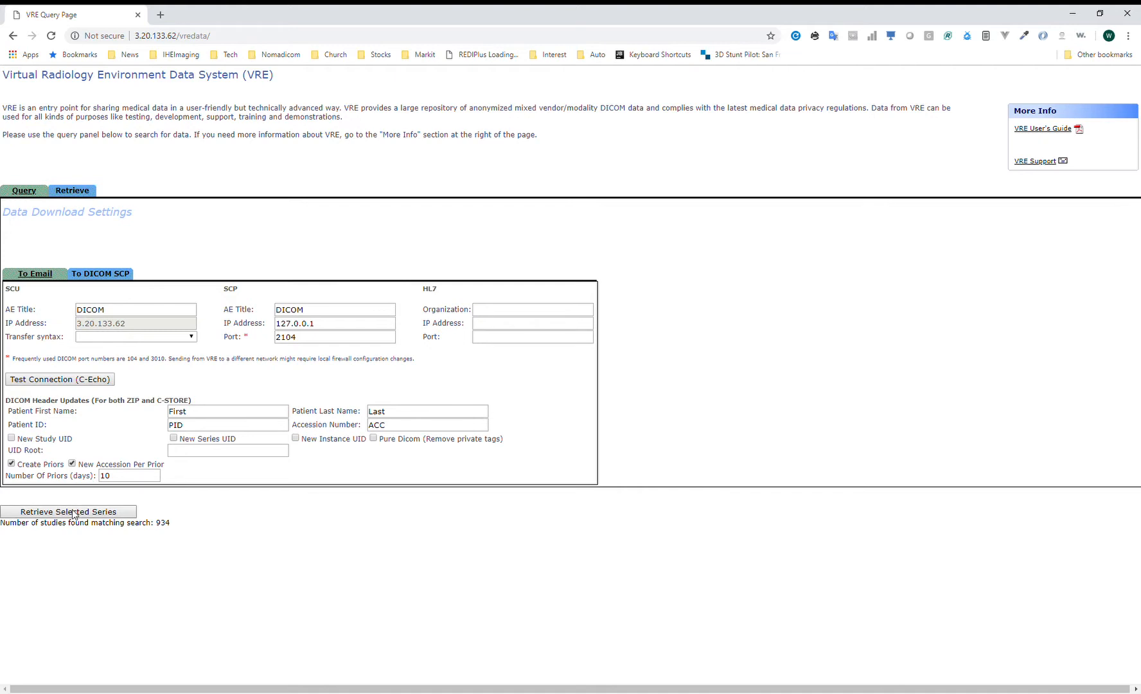
Replace the Number Of Priors (days) value 10 with 20.
double_click(133, 476)
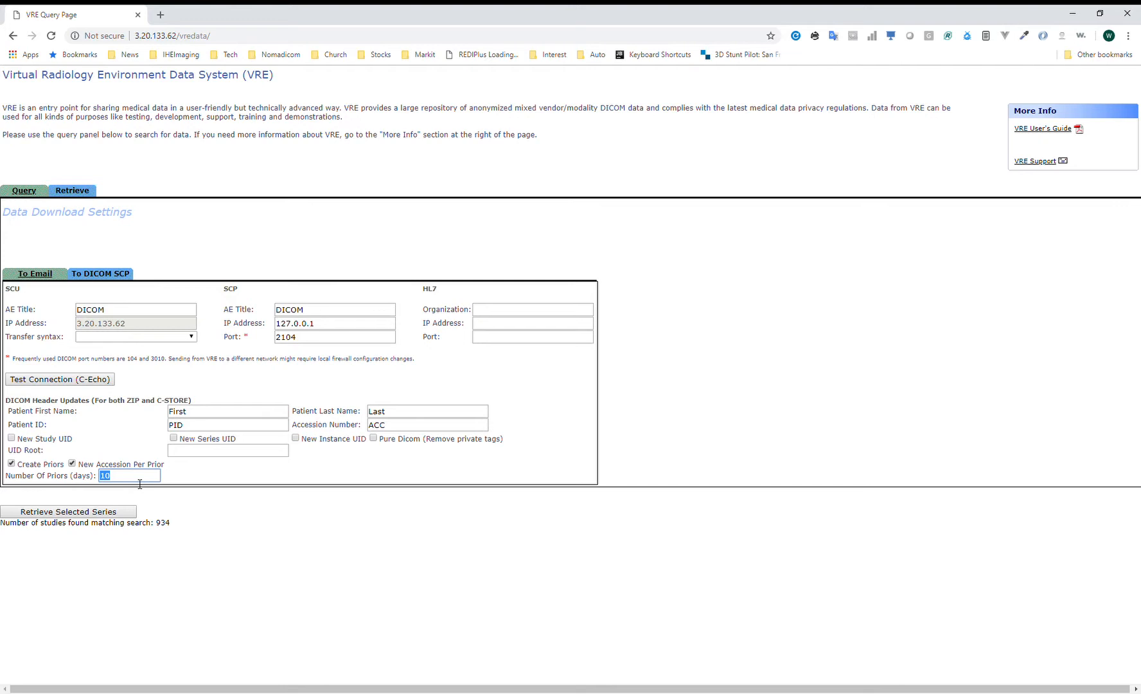
type("30")
key("BackSpace")
key("BackSpace")
type("100")
key("BackSpace")
key("BackSpace")
key("BackSpace")
type("20")
left_click(247, 484)
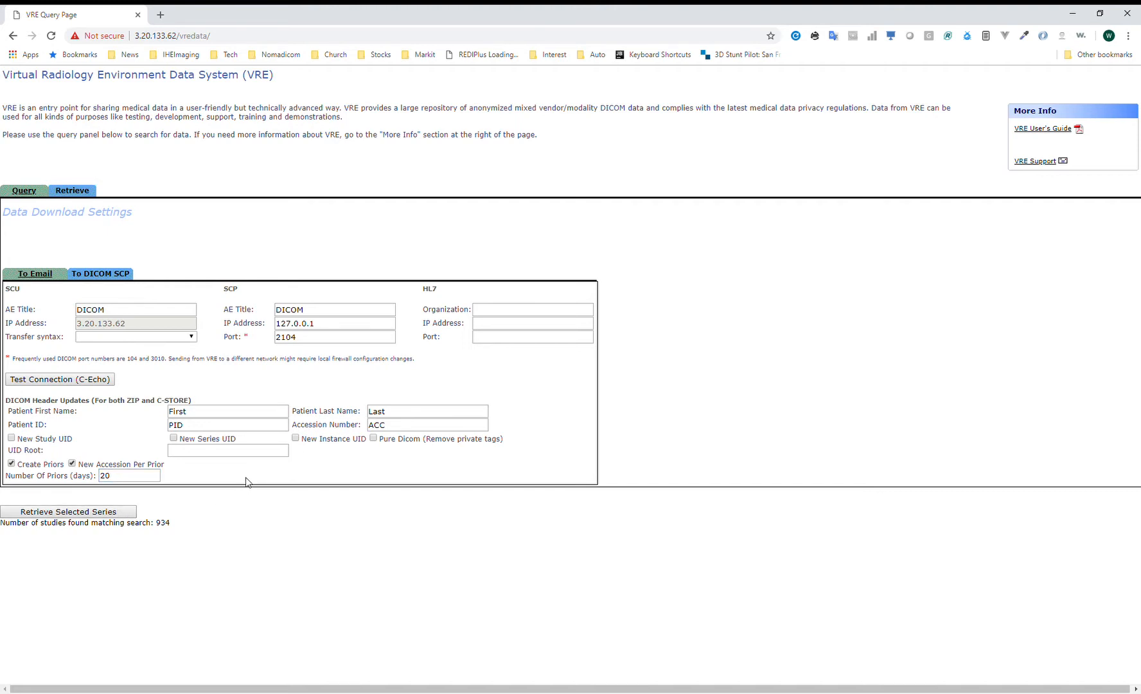